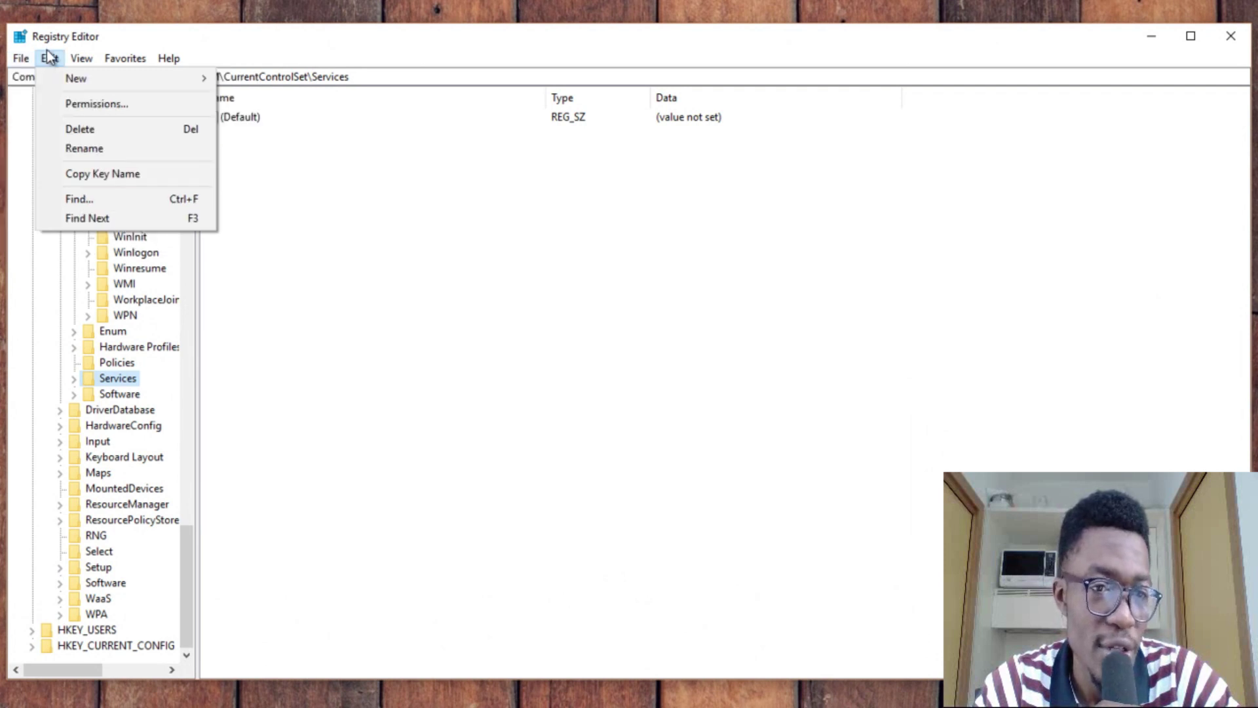
mouse_move(46, 68)
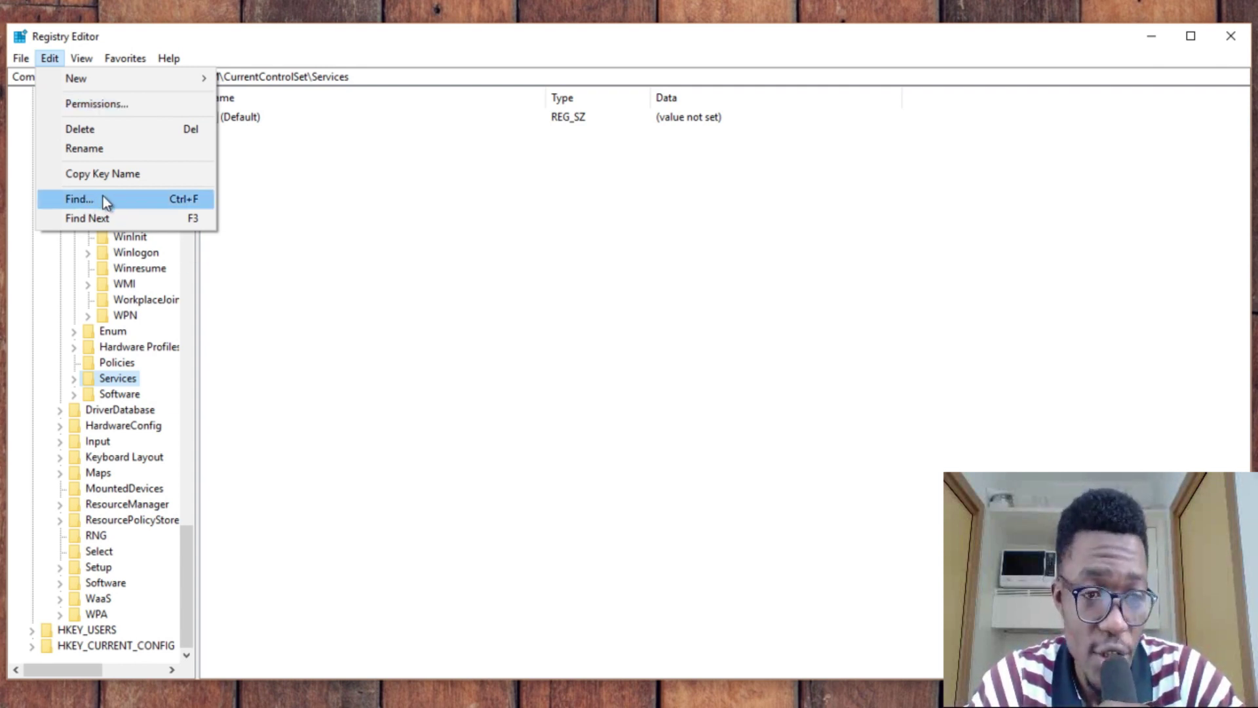
mouse_move(81, 58)
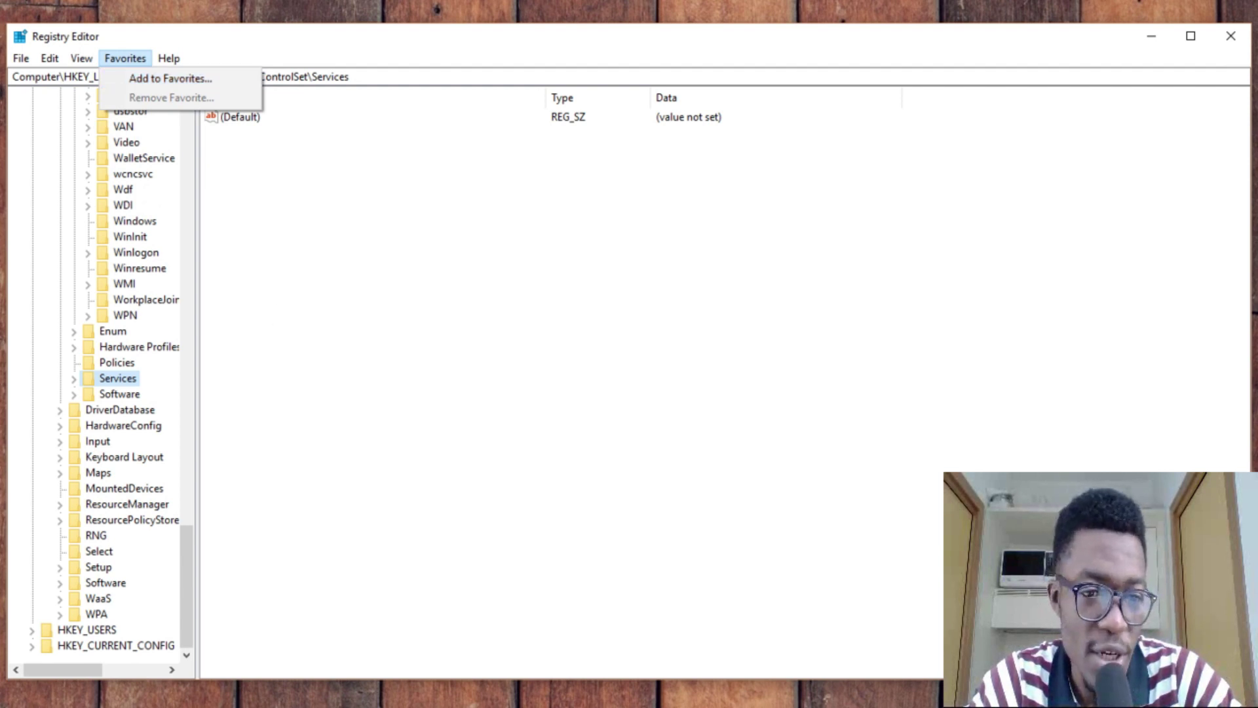
left_click(298, 352)
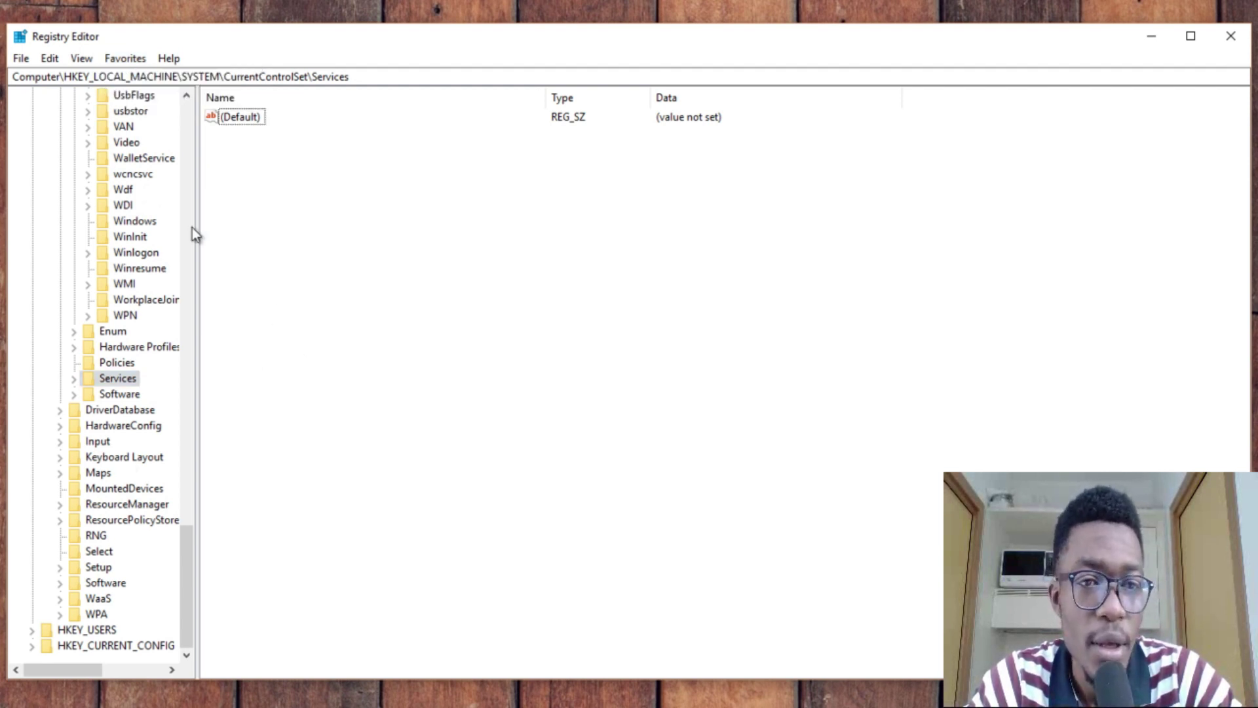
left_click(187, 116)
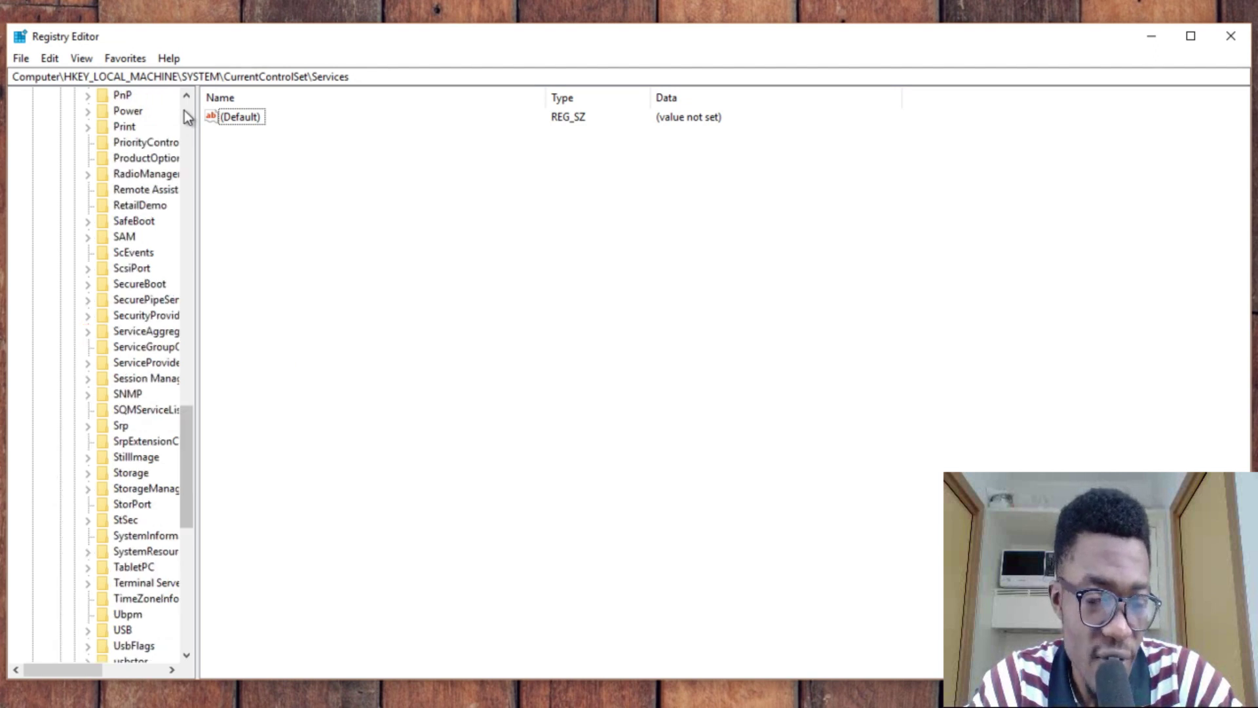
left_click(168, 58)
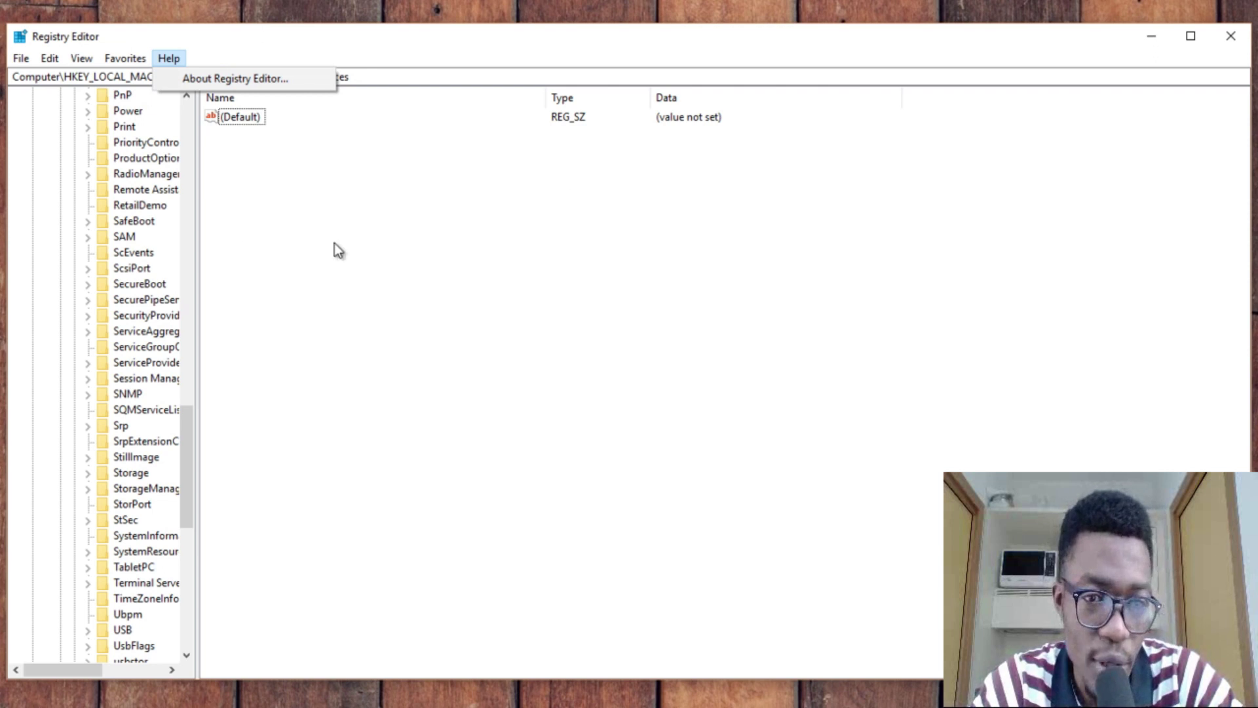
Collapse the HKEY_LOCAL_MACHINE hive and expand HKEY_CURRENT_USER down to the subkeys of its Software key
left_click(184, 163)
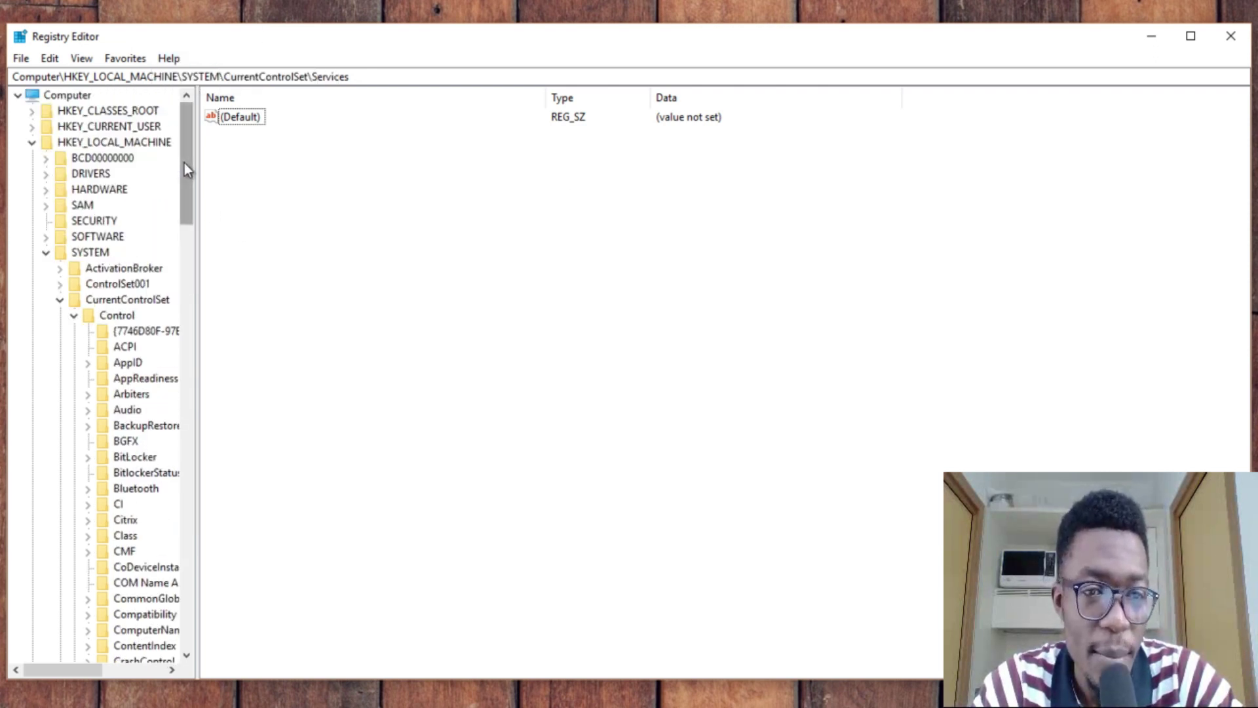
left_click(37, 143)
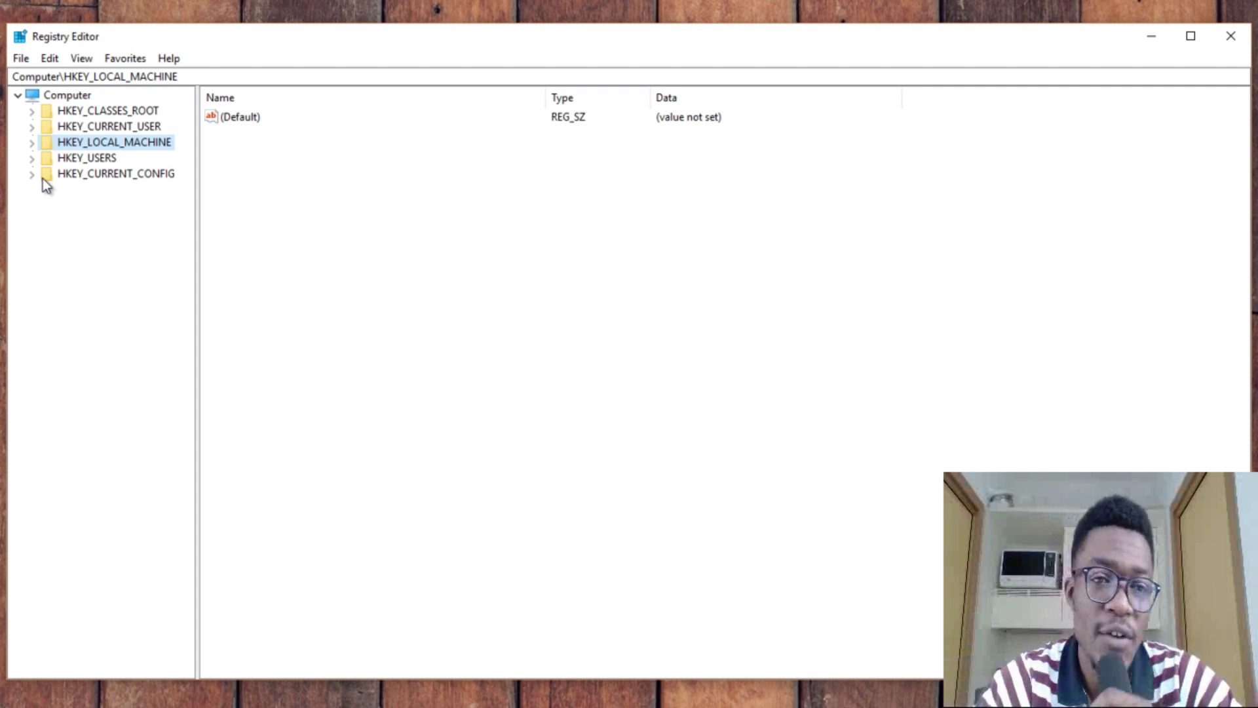
left_click(32, 127)
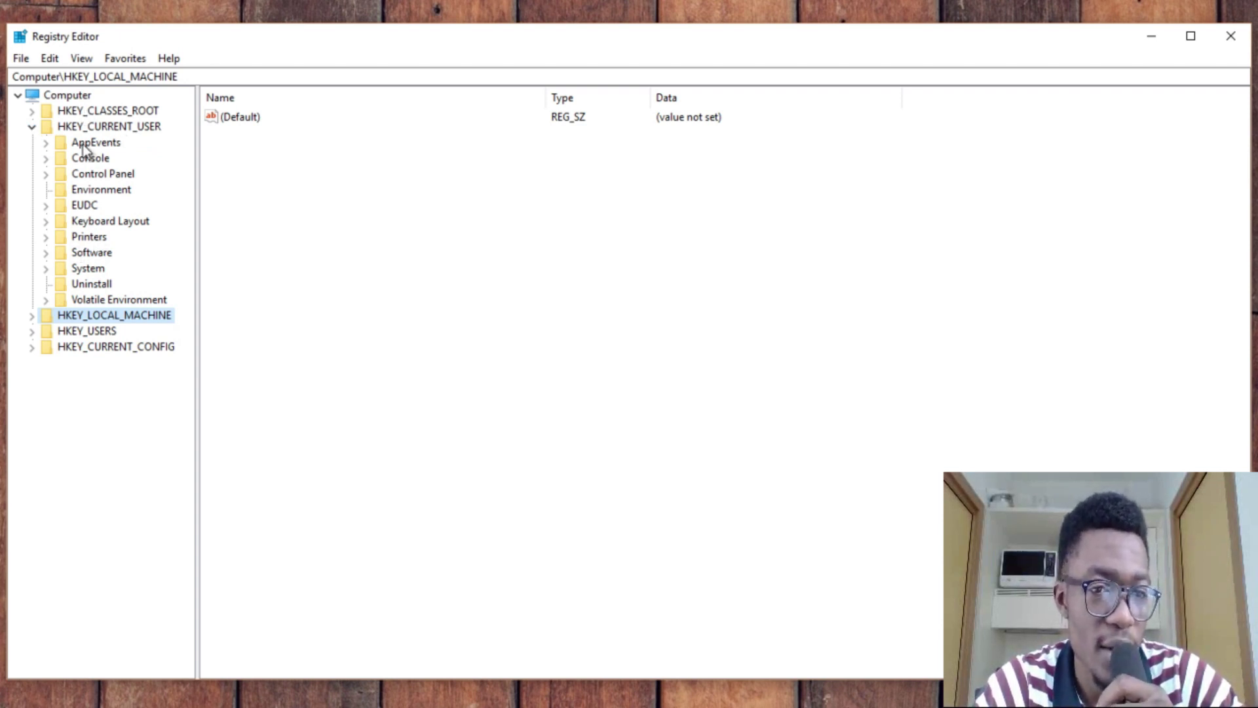
left_click(47, 254)
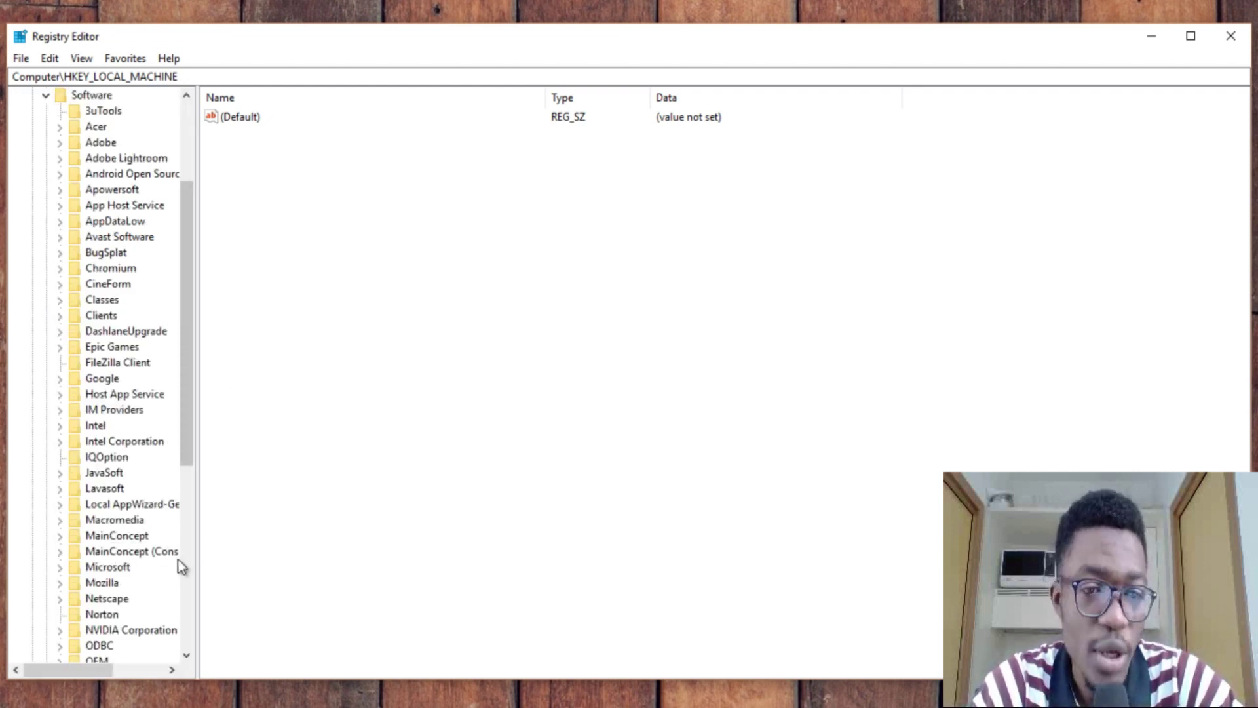
Look inside the Clients key and the BLBeacon subkey of Chromium under Software, collapsing each key again
left_click(60, 316)
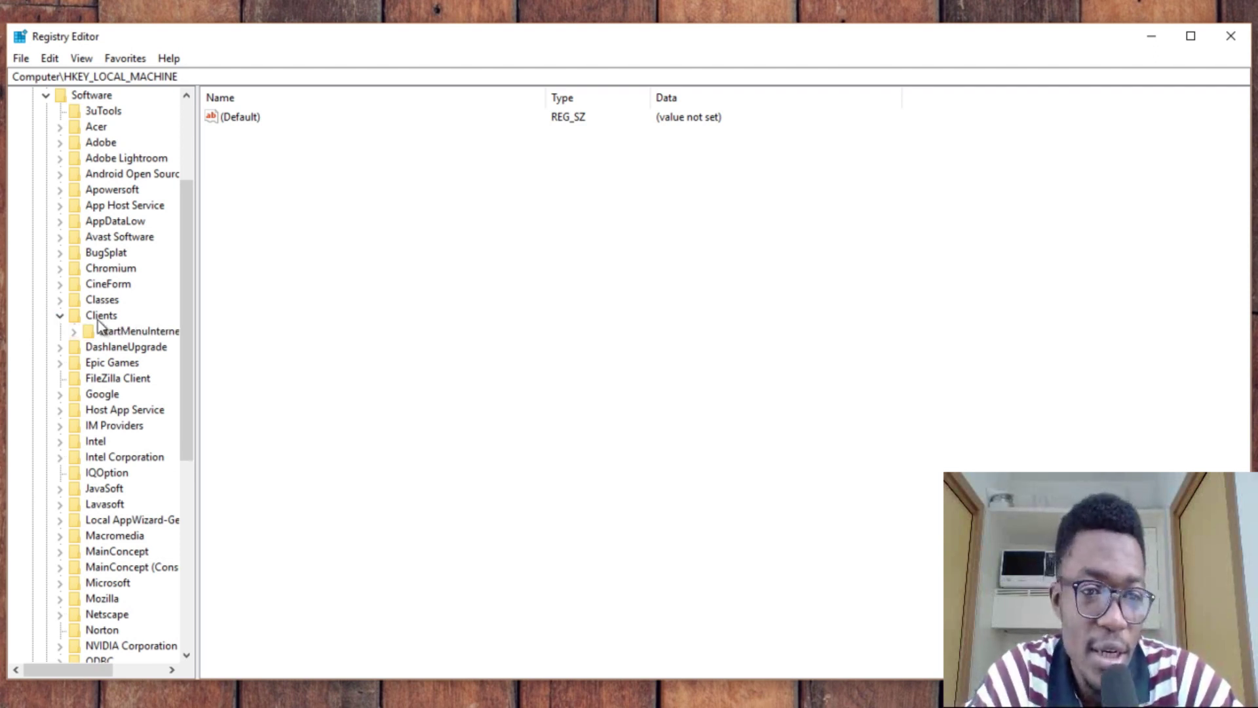
left_click(61, 316)
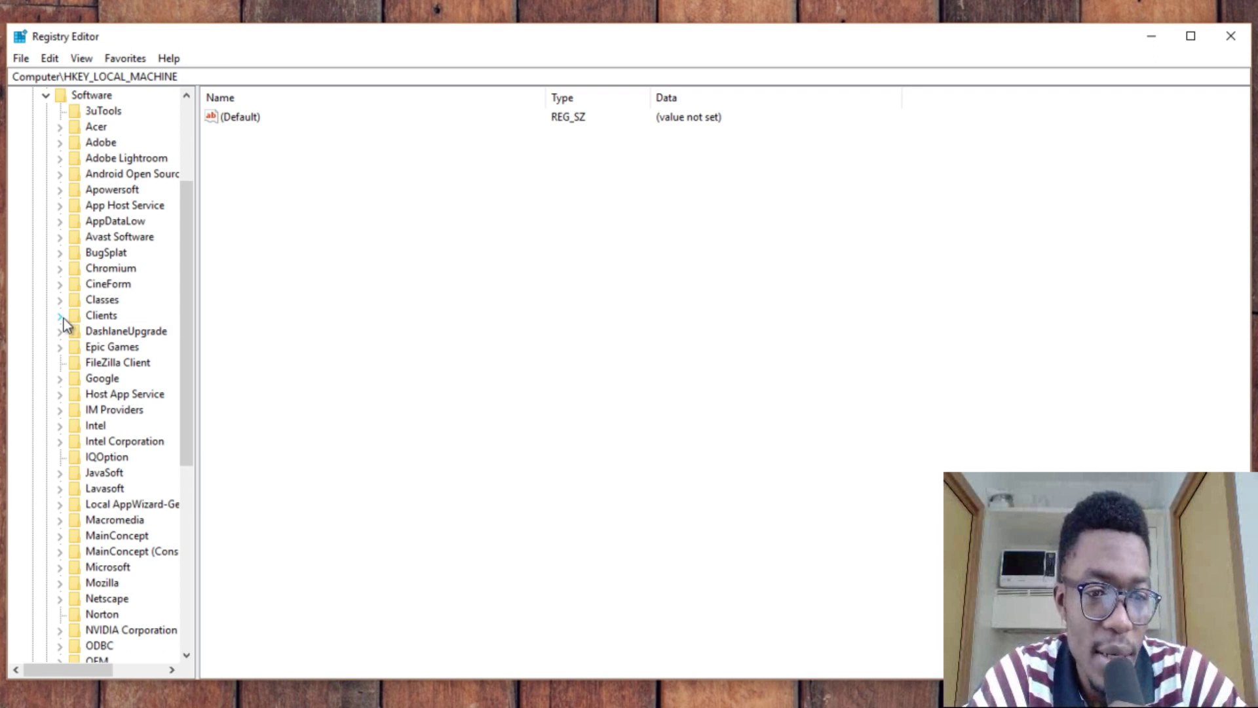
left_click(60, 269)
left_click(111, 283)
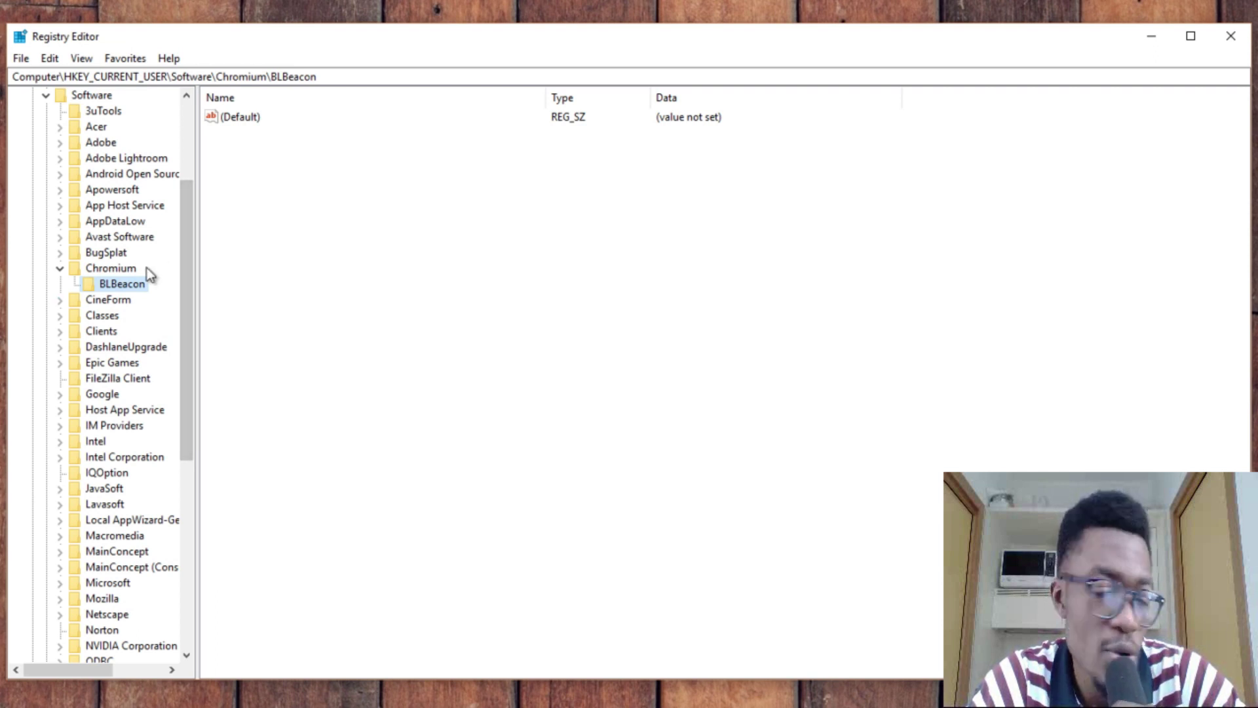
left_click(59, 268)
View the Audition\11.0 and Acrobat Reader\DC subkeys of the Adobe key under Software, and collapse Adobe
left_click(60, 143)
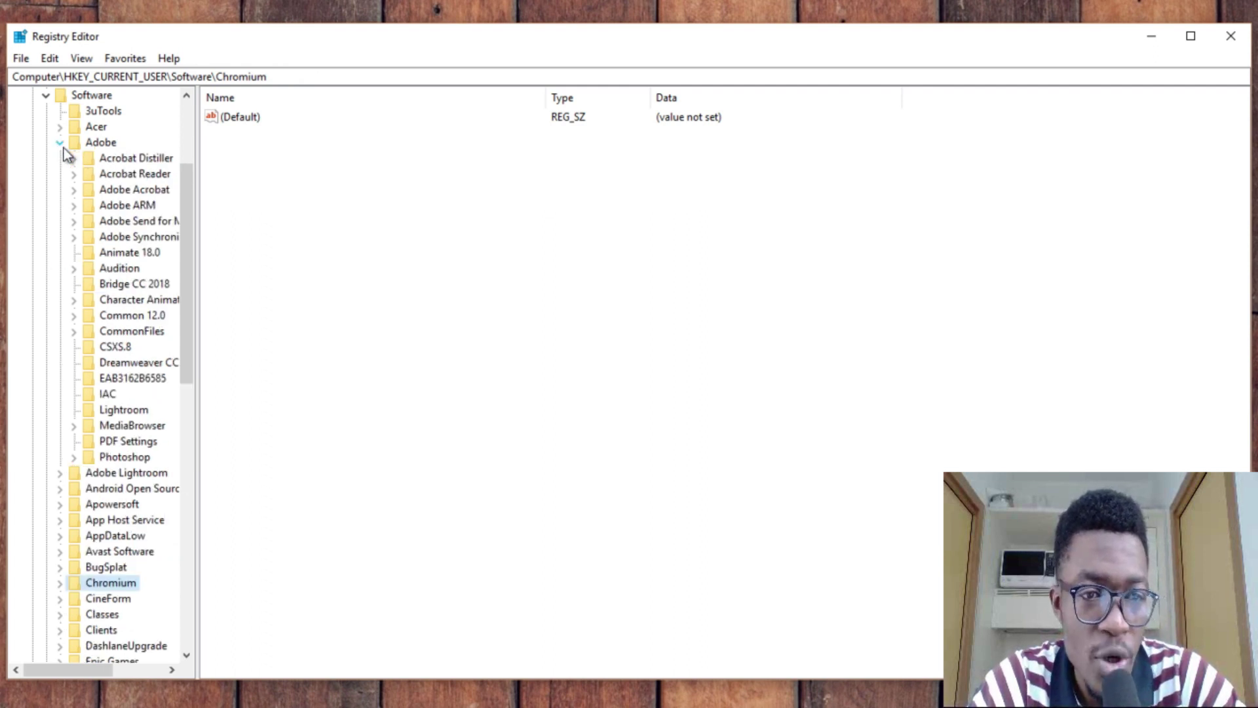
left_click(73, 269)
left_click(115, 283)
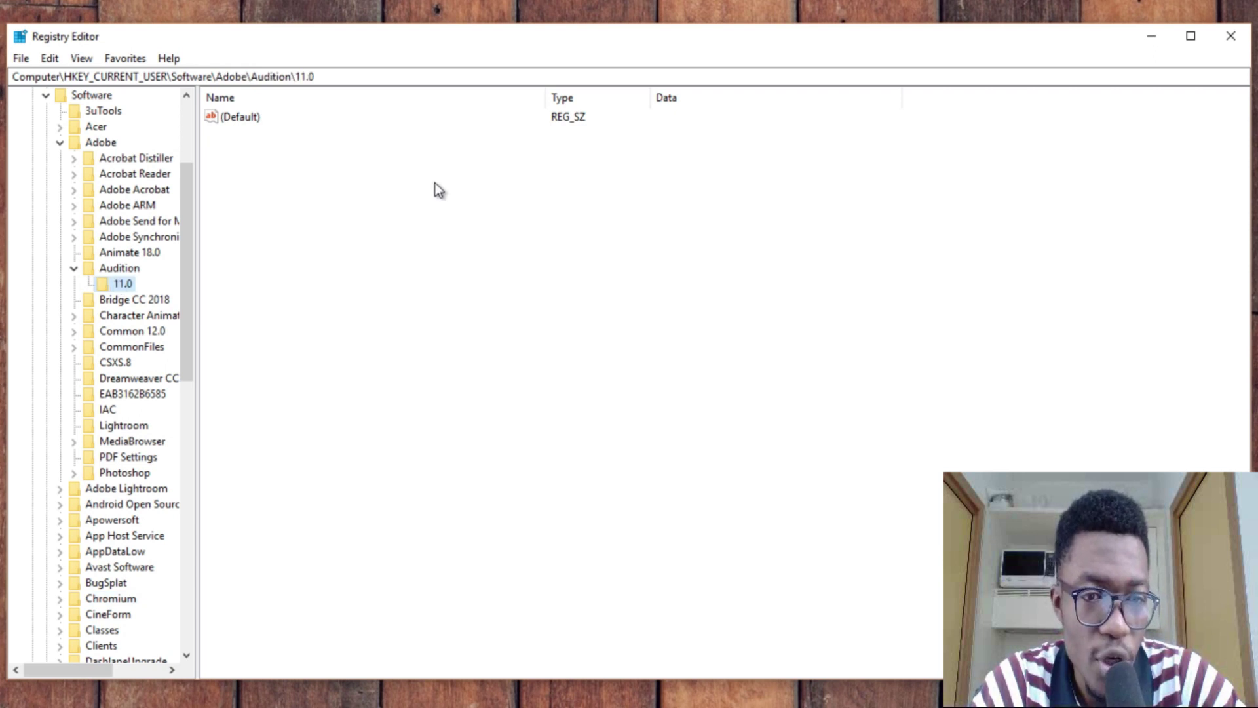
left_click(73, 174)
left_click(108, 186)
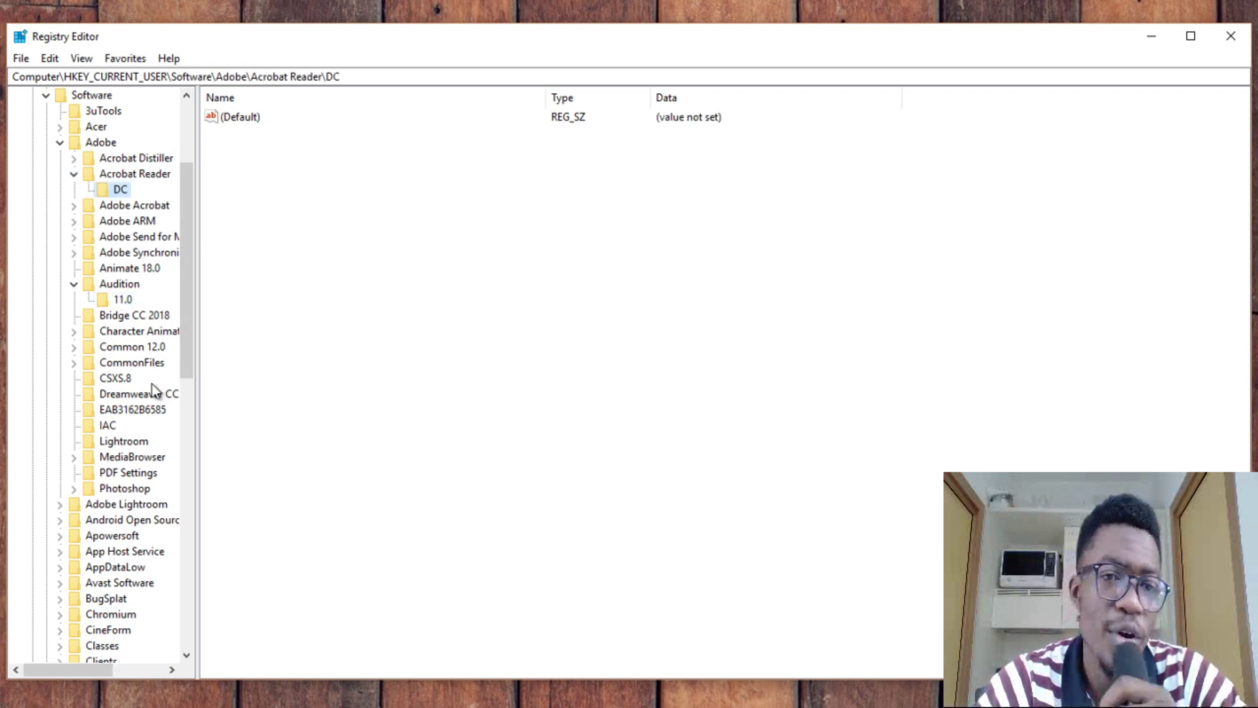
left_click(61, 144)
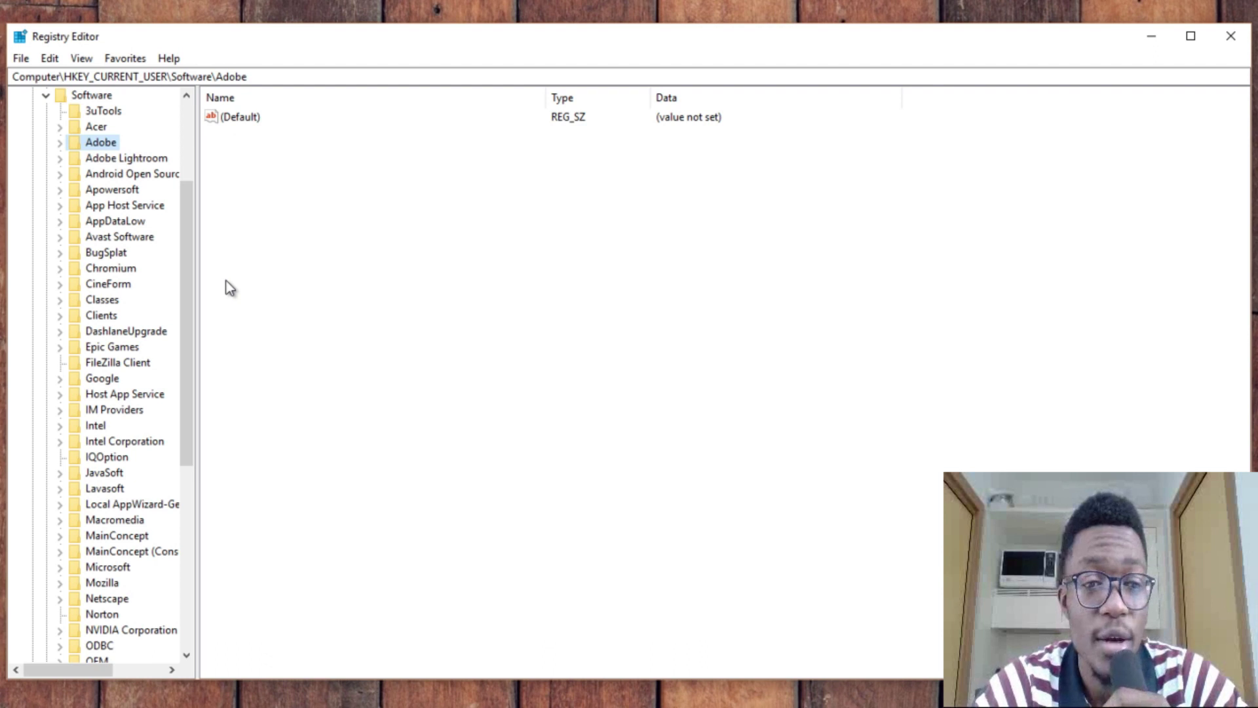
Collapse and reopen the Software key, and expand its Google\Common\Rlz branch to list the subkeys of Rlz
left_click(45, 99)
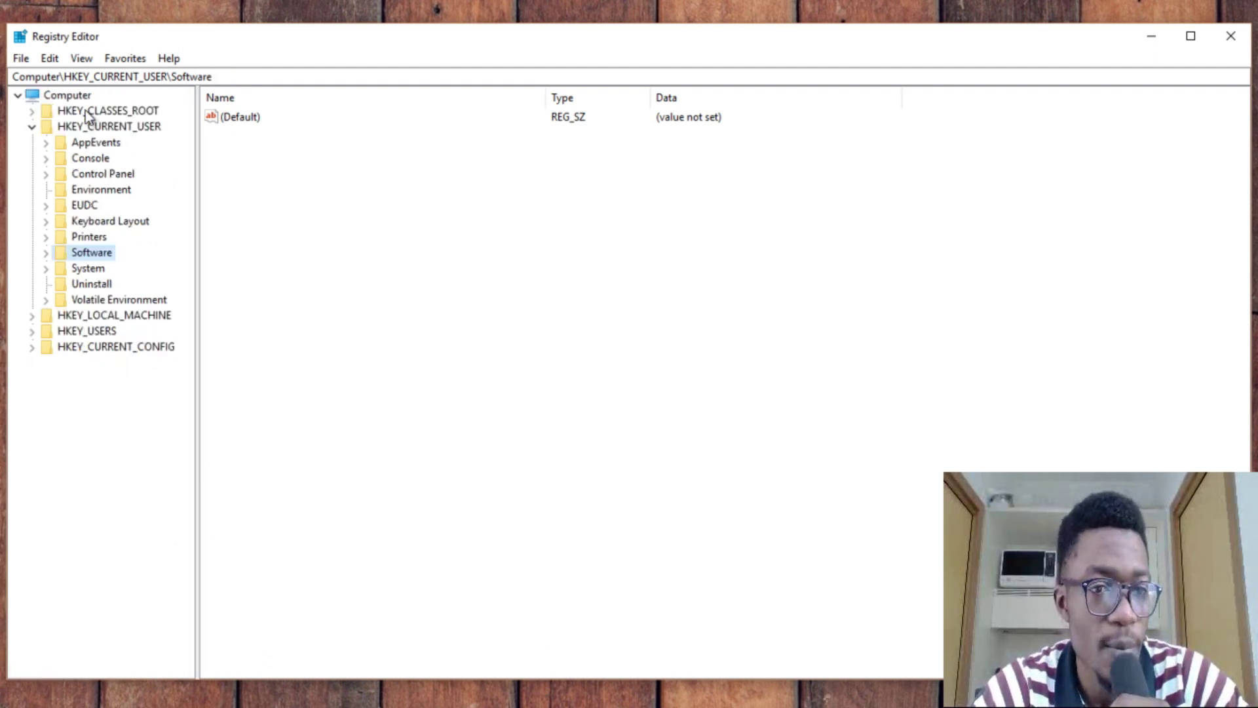
left_click(48, 252)
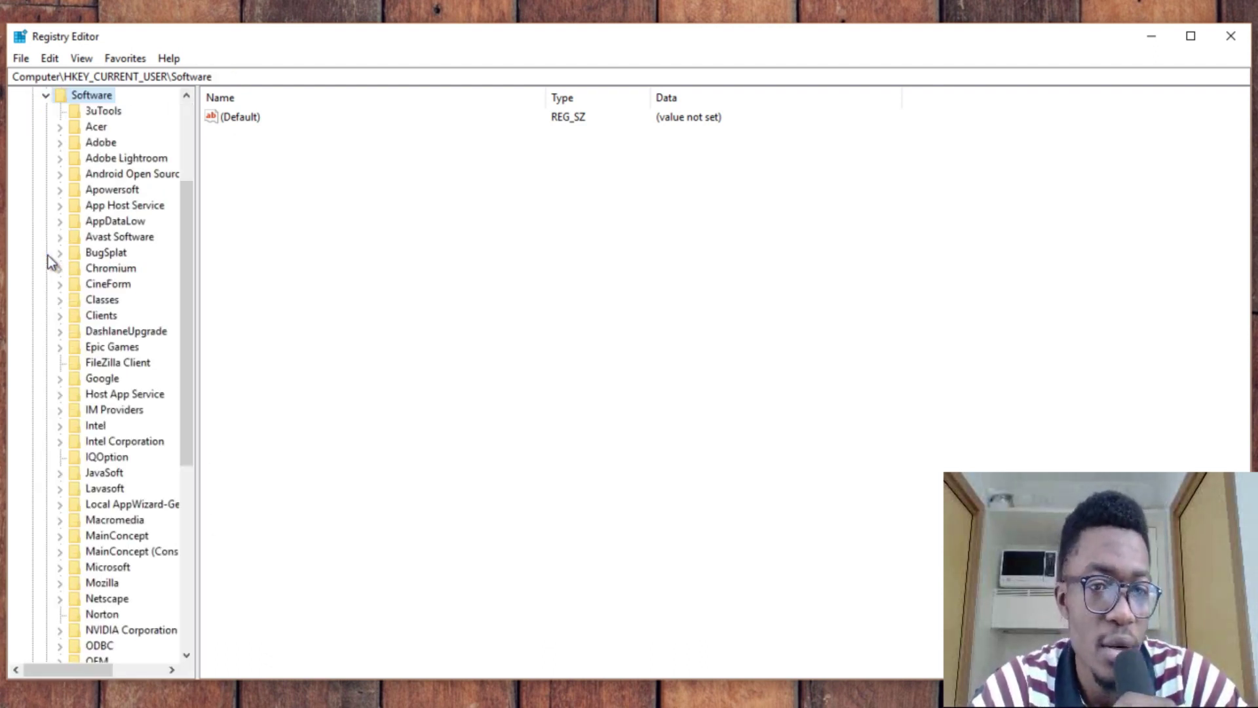
left_click(60, 380)
left_click(75, 410)
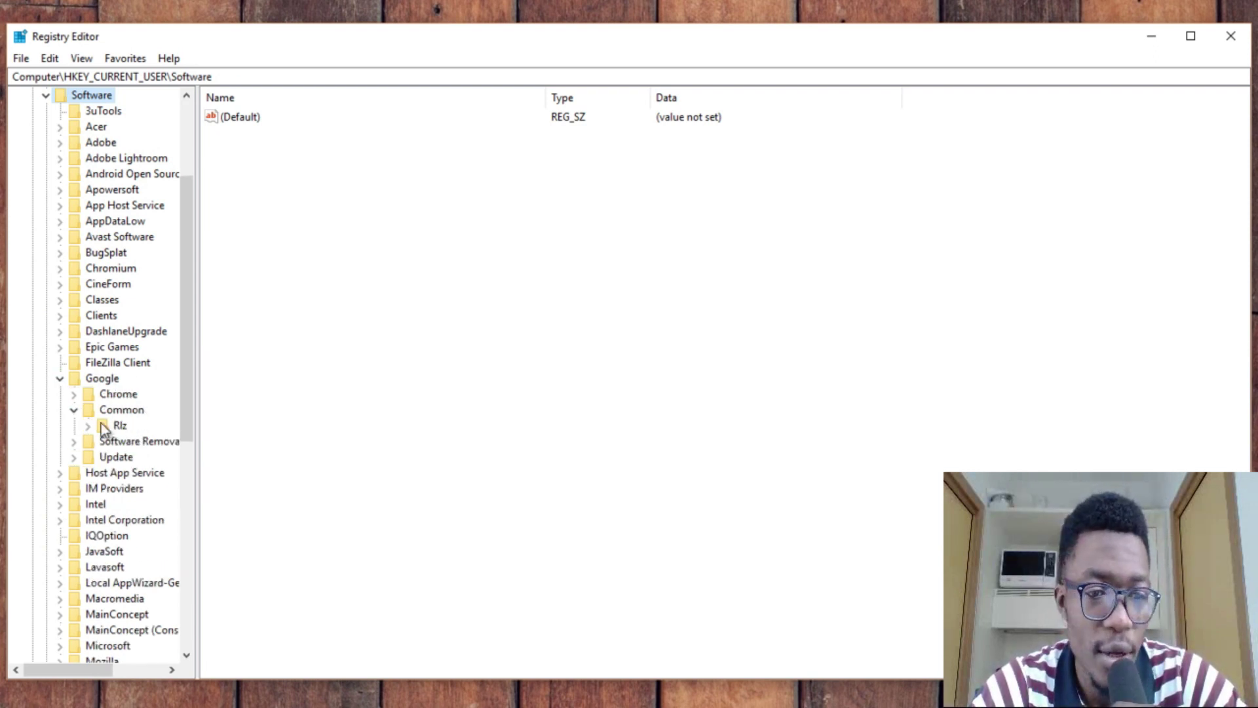
left_click(102, 426)
left_click(88, 426)
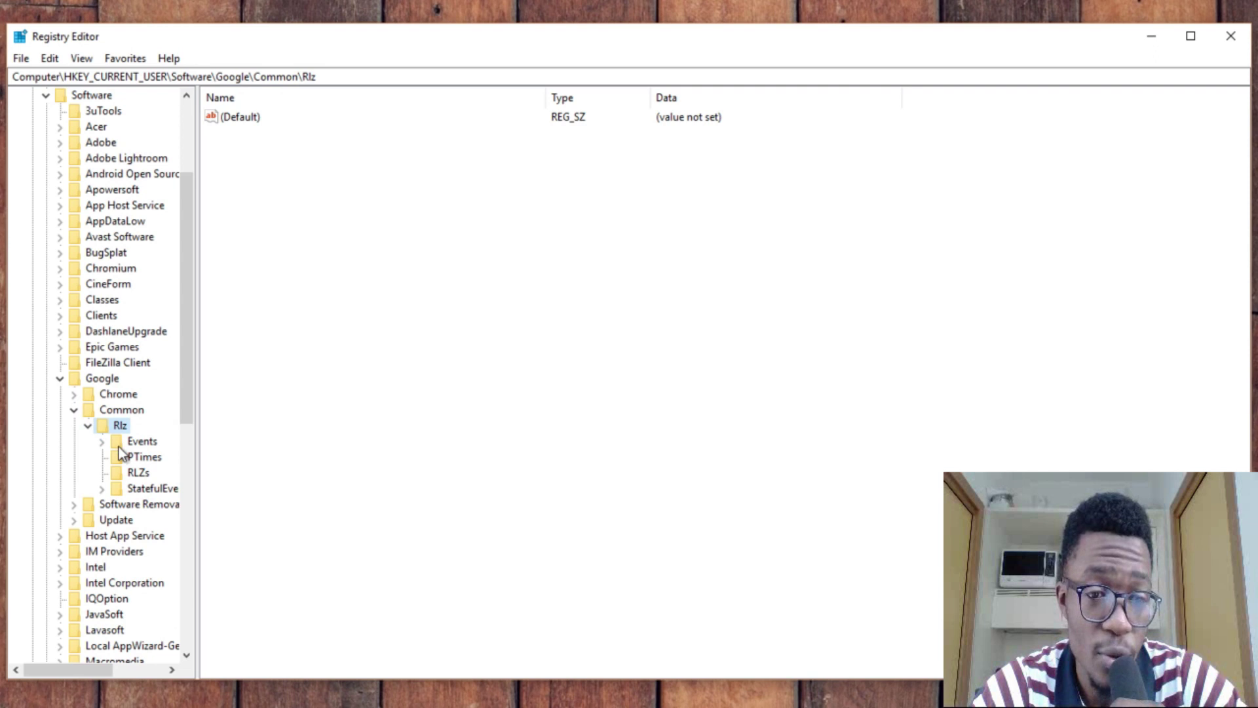
Expand the Events key under Rlz, open the neighbouring PTimes key and select its value named C
left_click(101, 441)
left_click(131, 471)
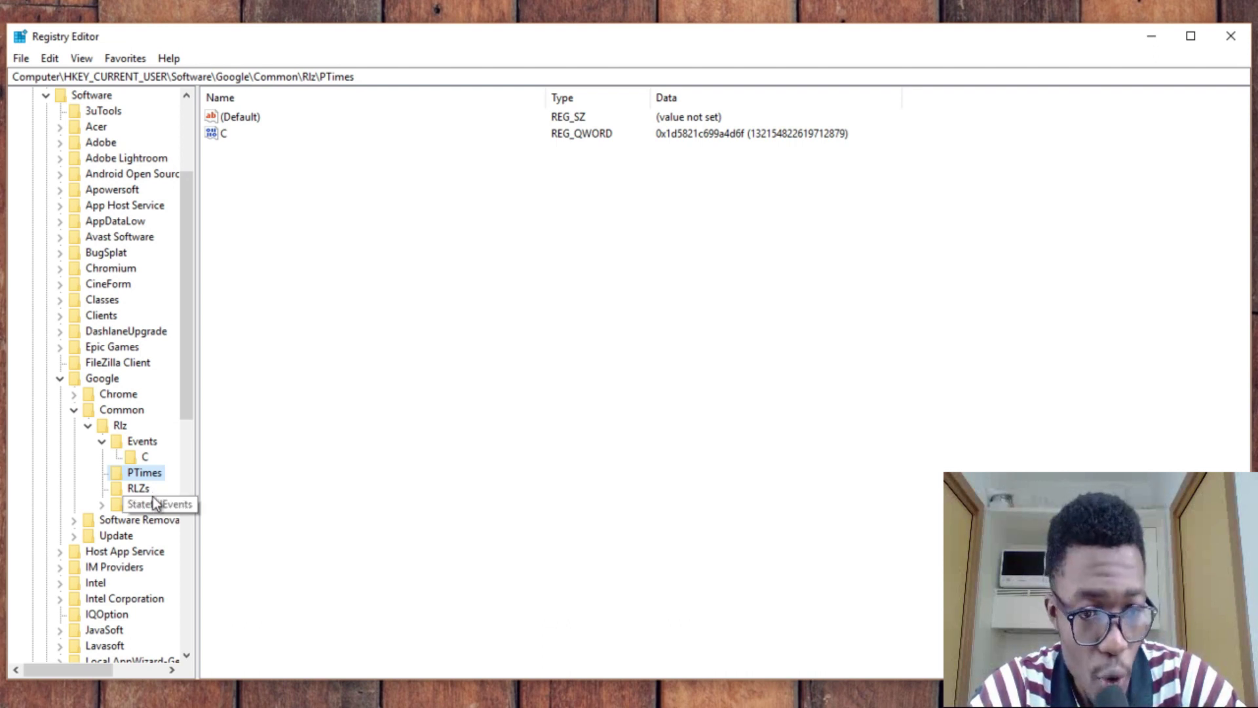
left_click(239, 120)
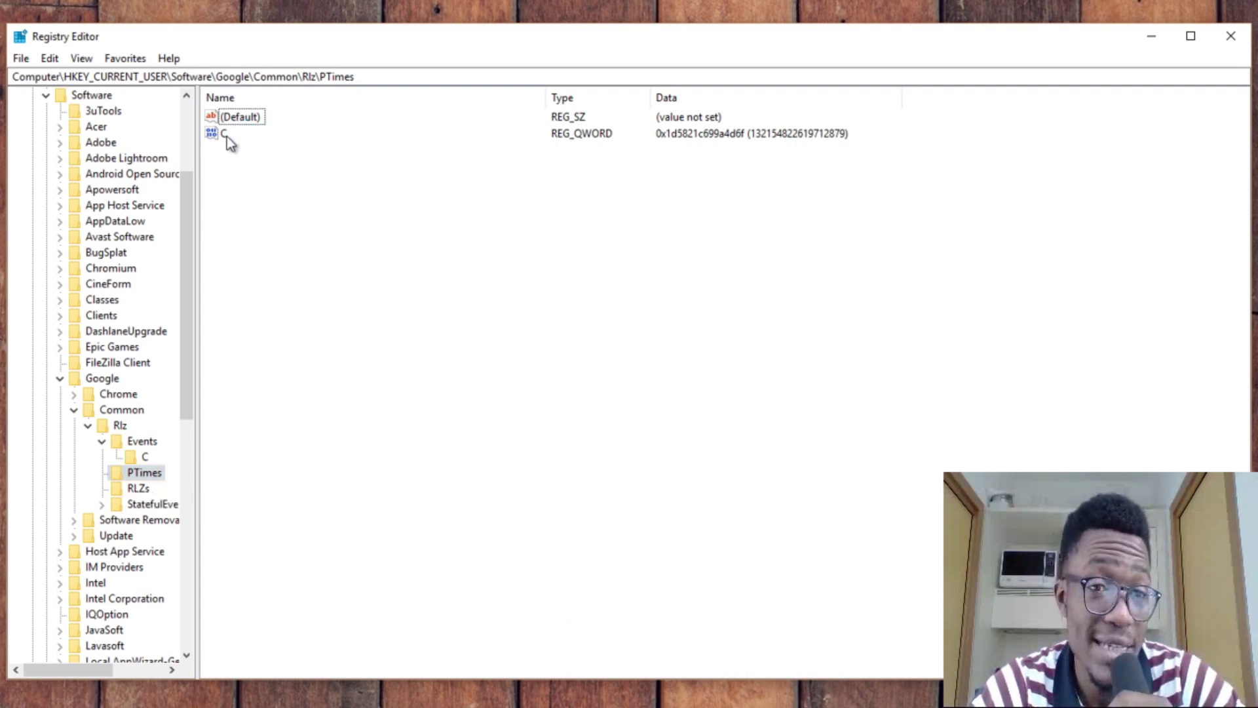
left_click(208, 139)
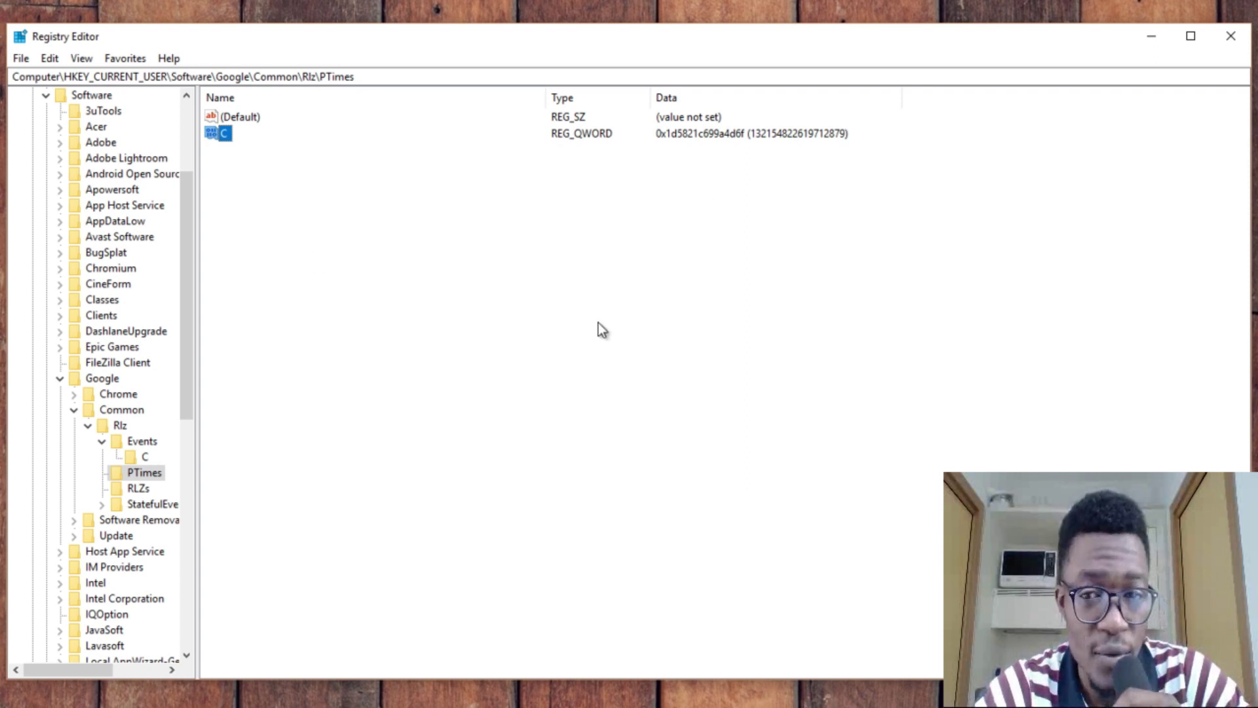
Look over the remaining Software subkeys, and collapse the Google, Software and HKEY_CURRENT_USER keys
left_click(187, 613)
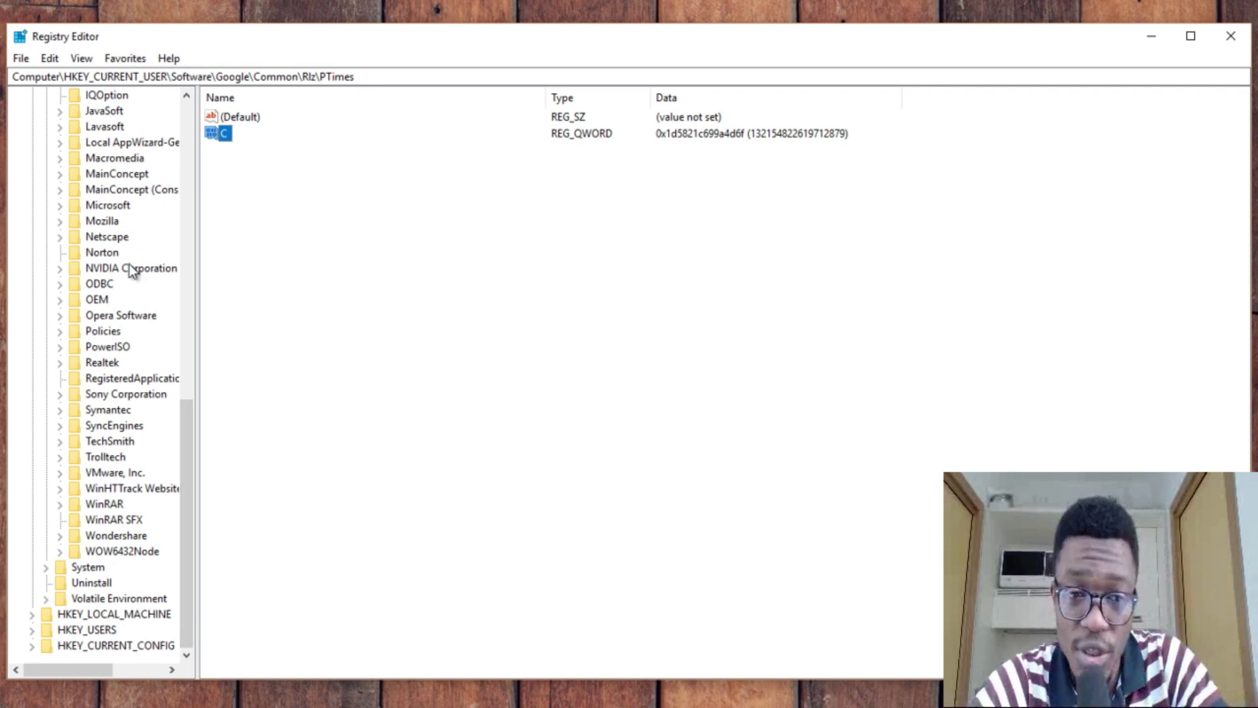
left_click(186, 106)
left_click(186, 106)
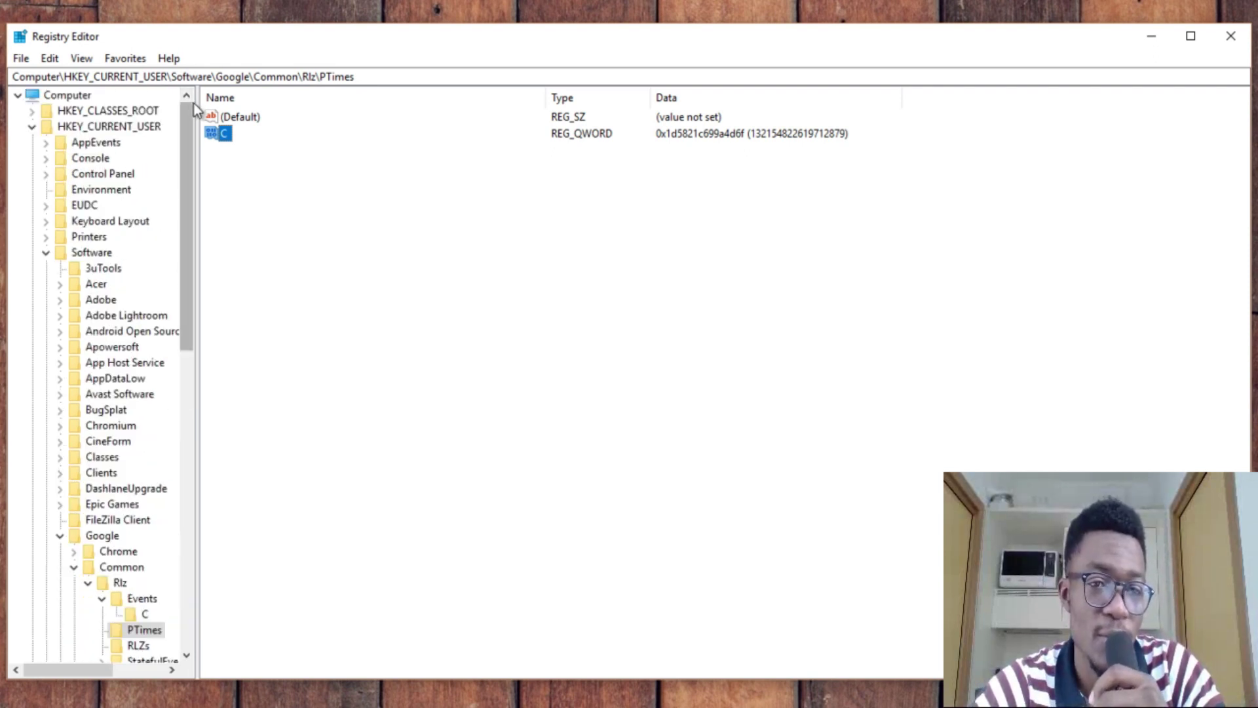
left_click(58, 535)
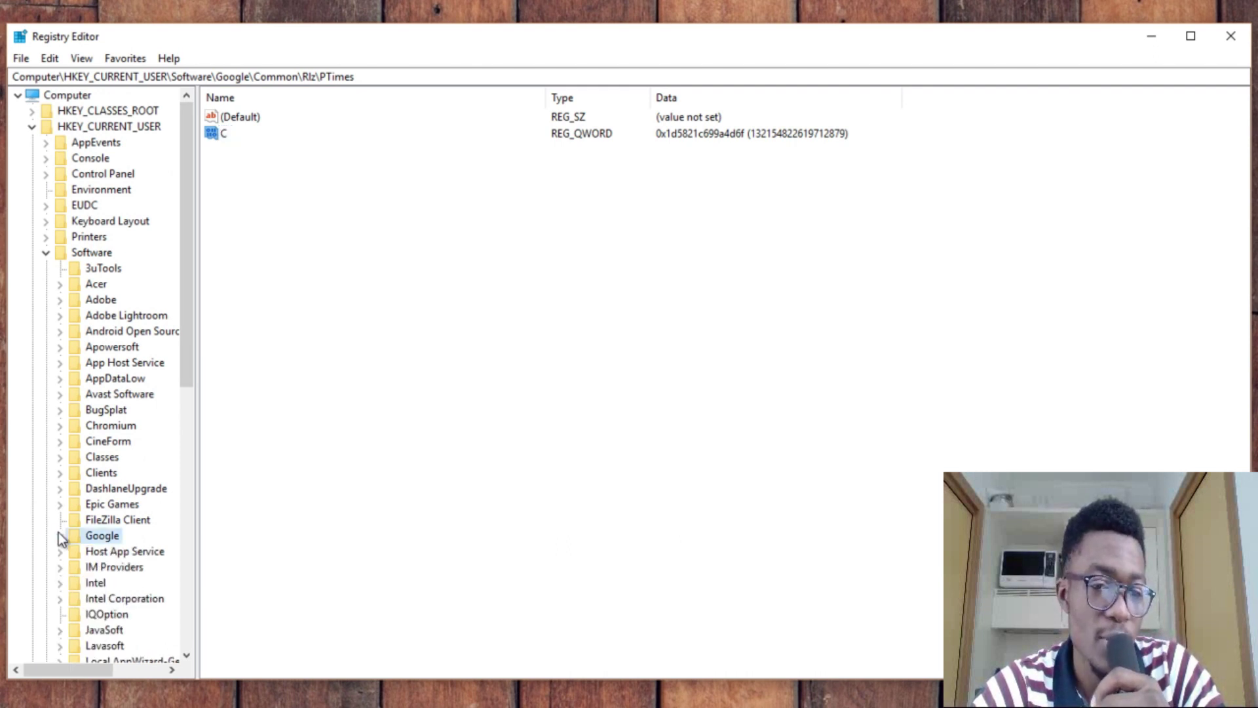
left_click(46, 253)
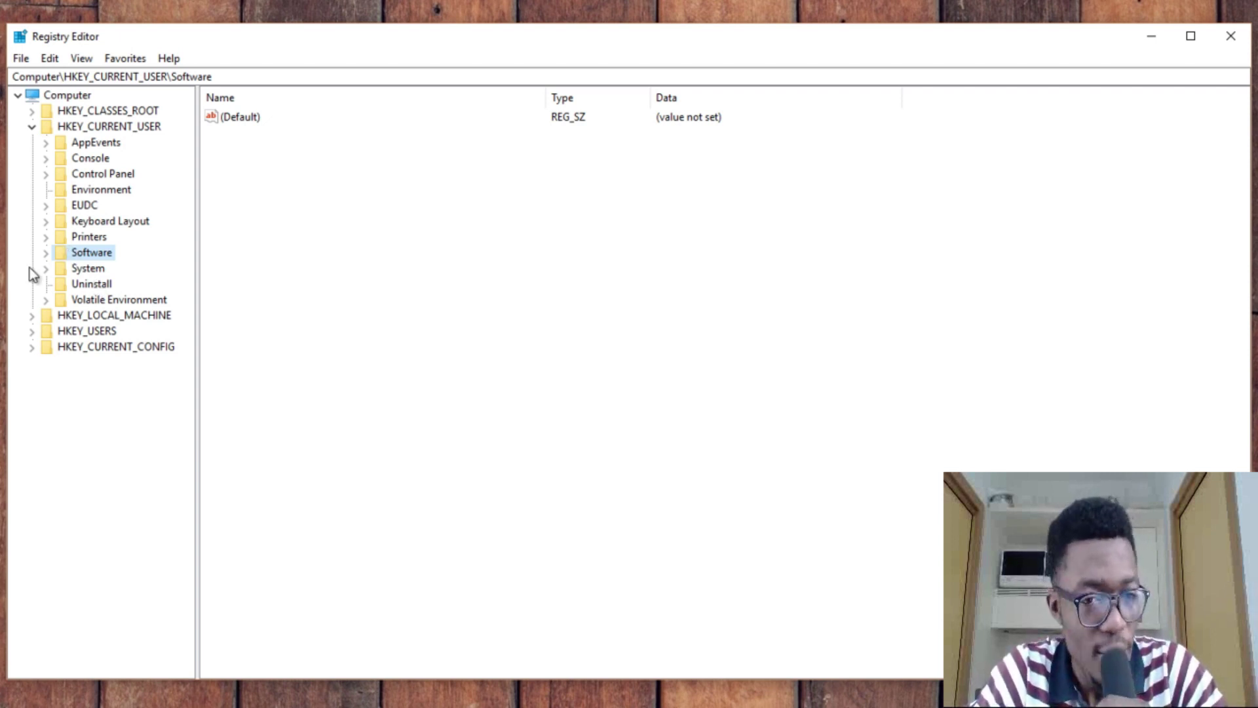
left_click(31, 127)
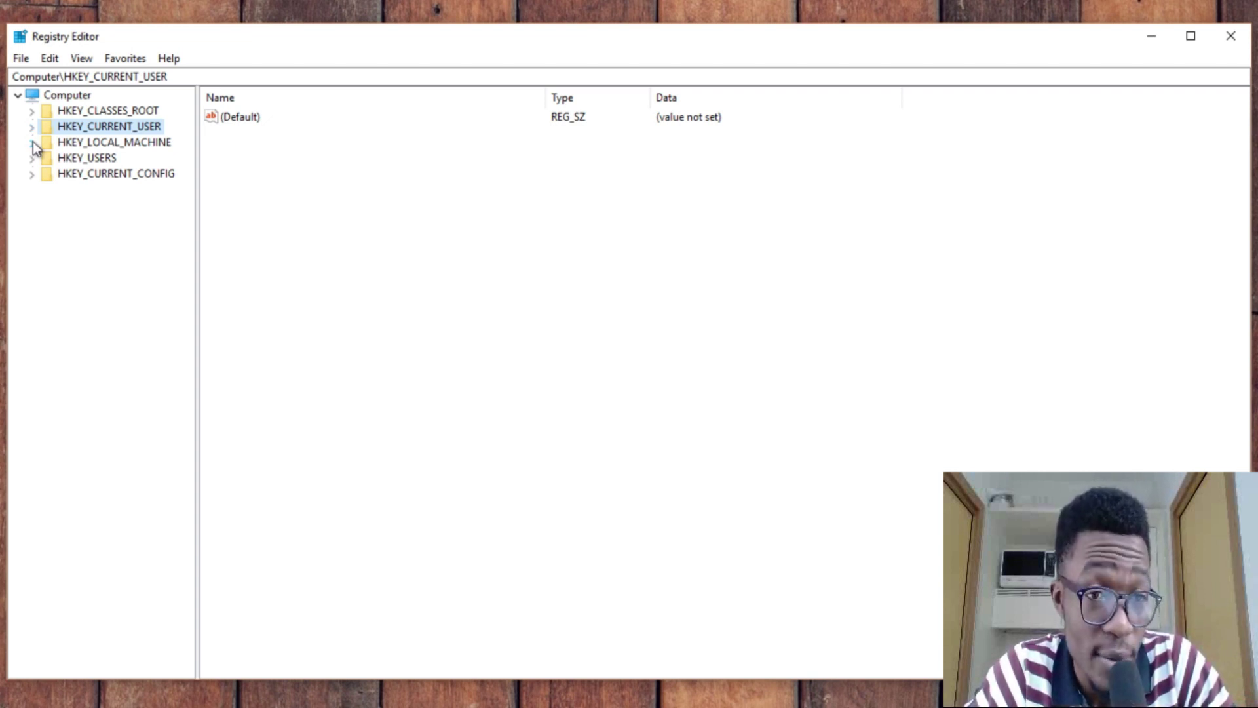
Expand HKEY_CURRENT_CONFIG with its Software and System keys, including CurrentControlSet under System
left_click(31, 176)
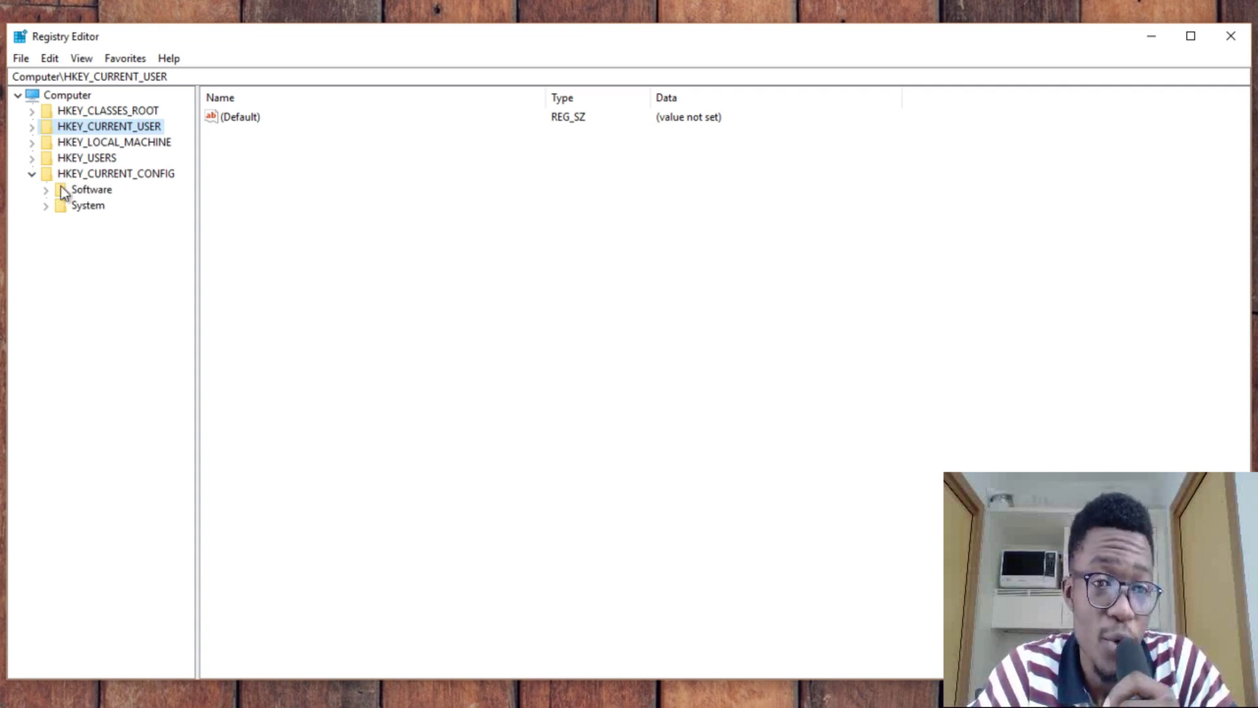
left_click(45, 190)
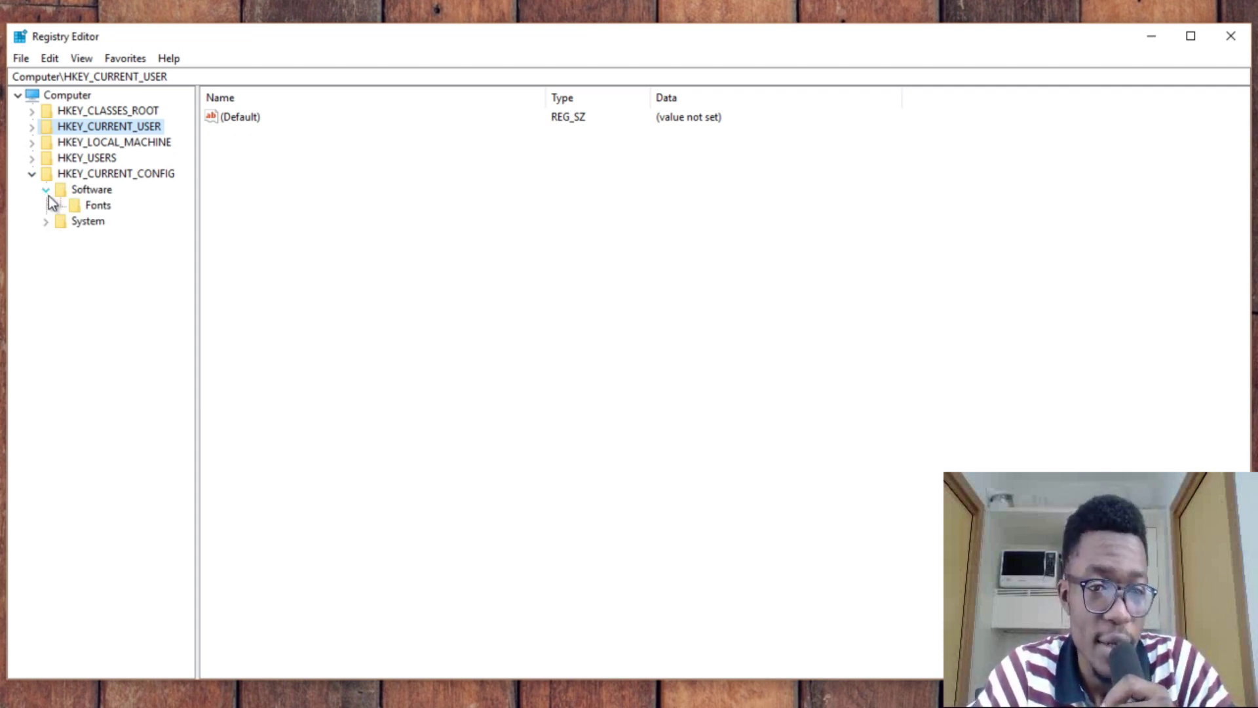
left_click(49, 223)
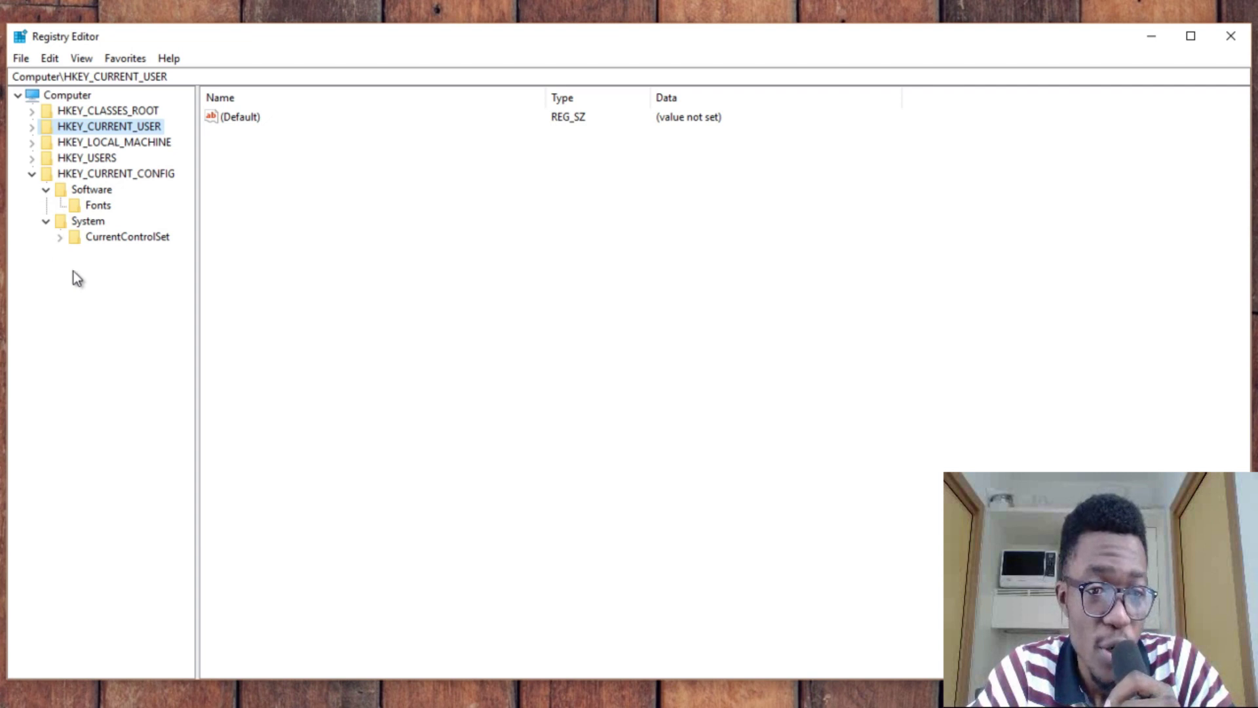
left_click(61, 237)
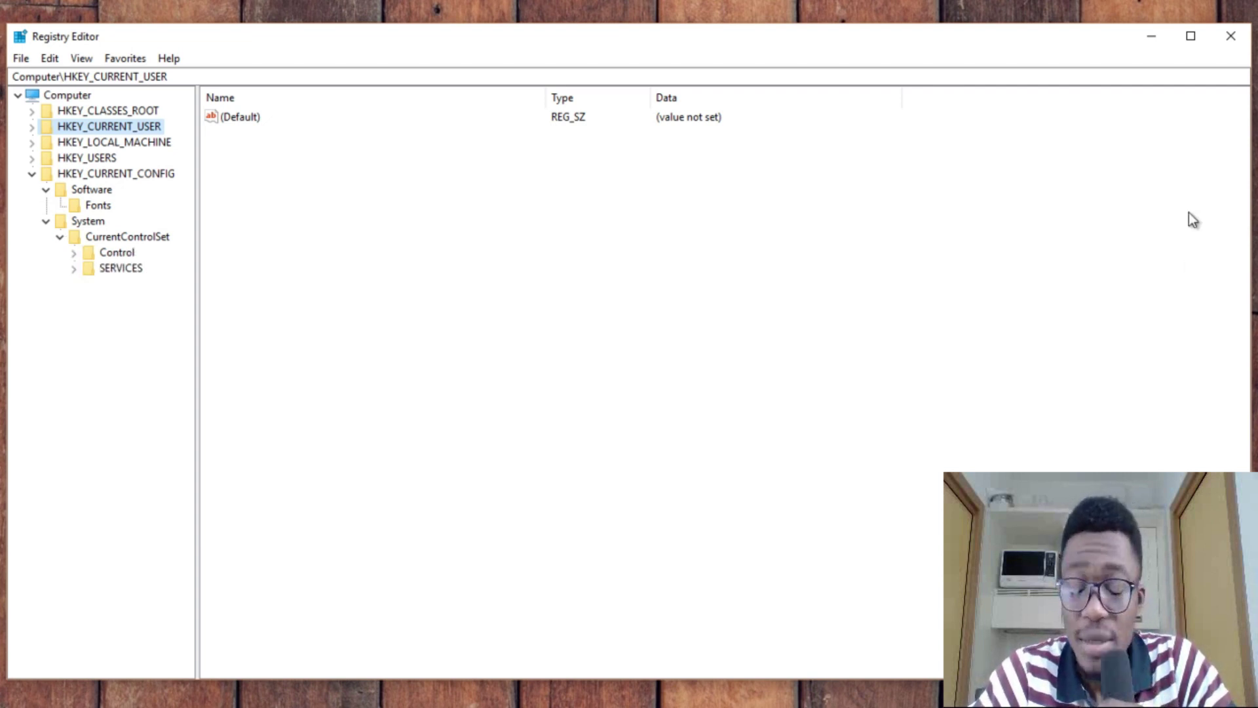